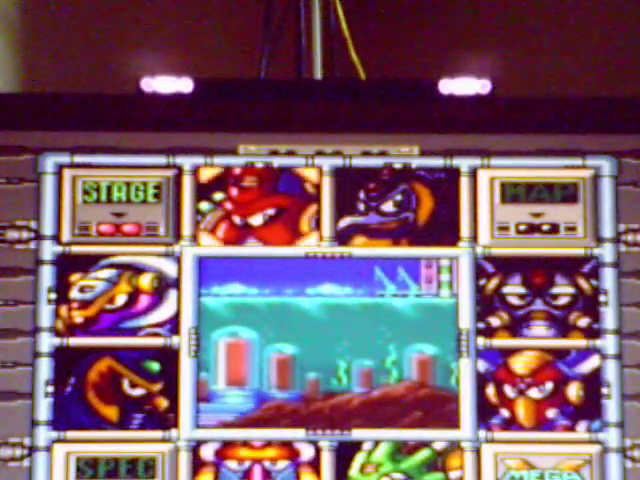
pyautogui.press('Right')
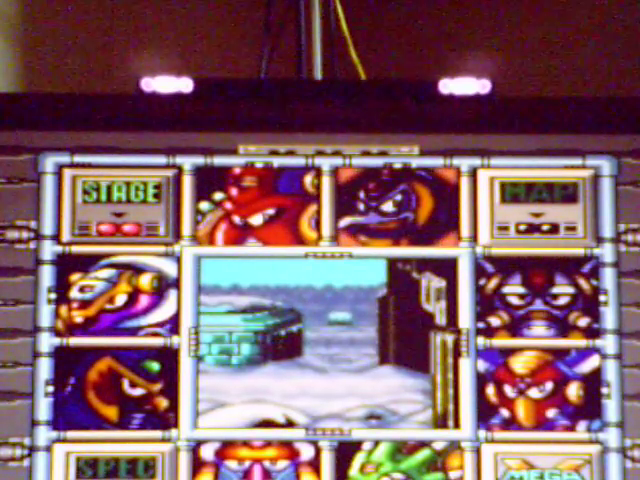
pyautogui.press('Right')
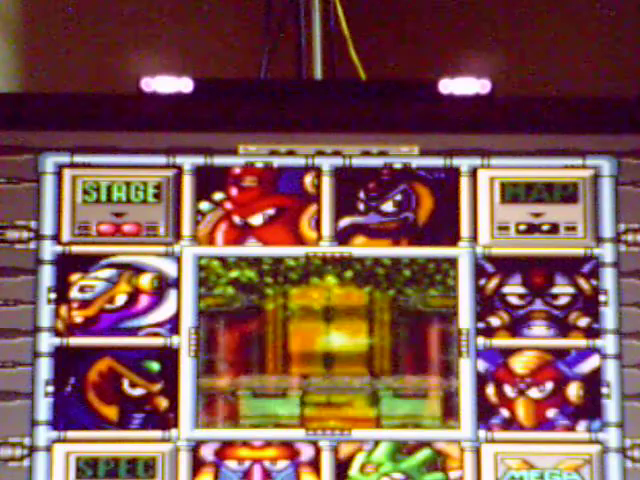